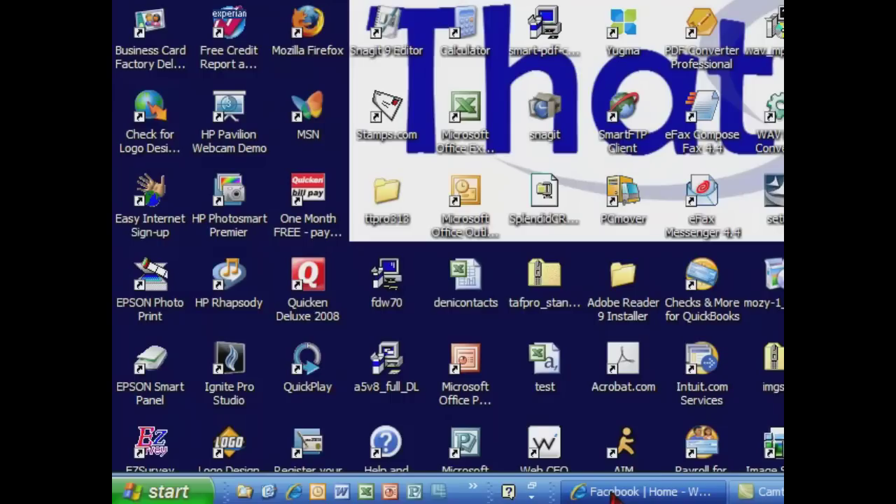
Restore the Facebook Internet Explorer window from the taskbar.
click(613, 492)
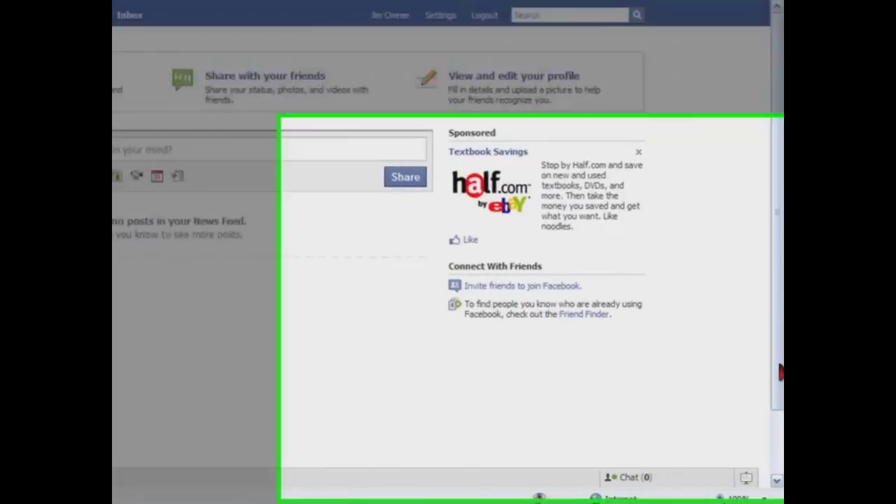
Go through Facebook's Advertising page to Pages and start the Create New Facebook Page form.
click(775, 370)
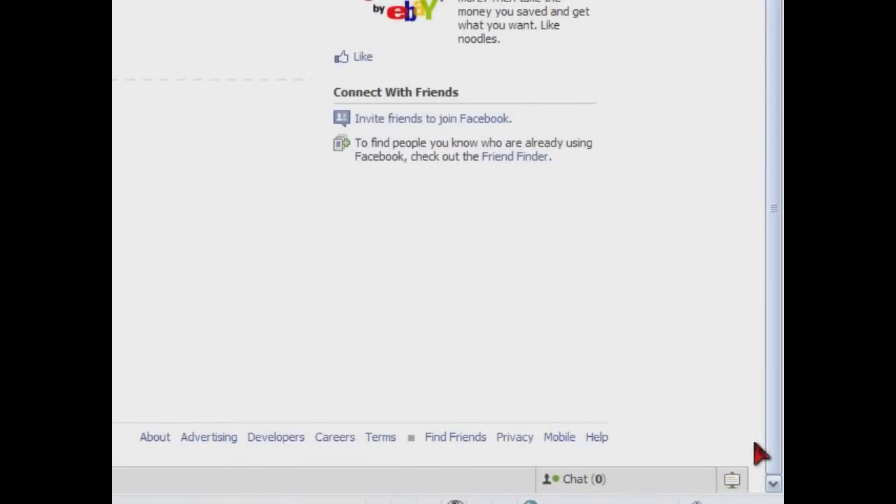
click(203, 438)
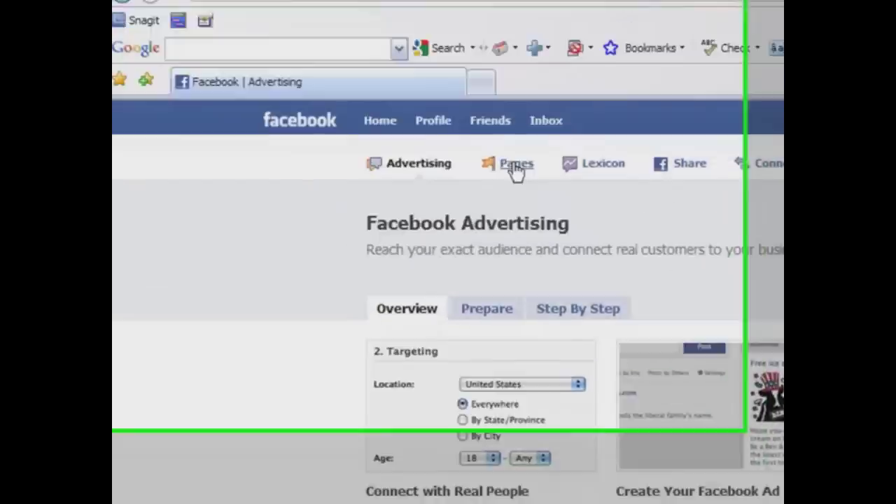
click(515, 166)
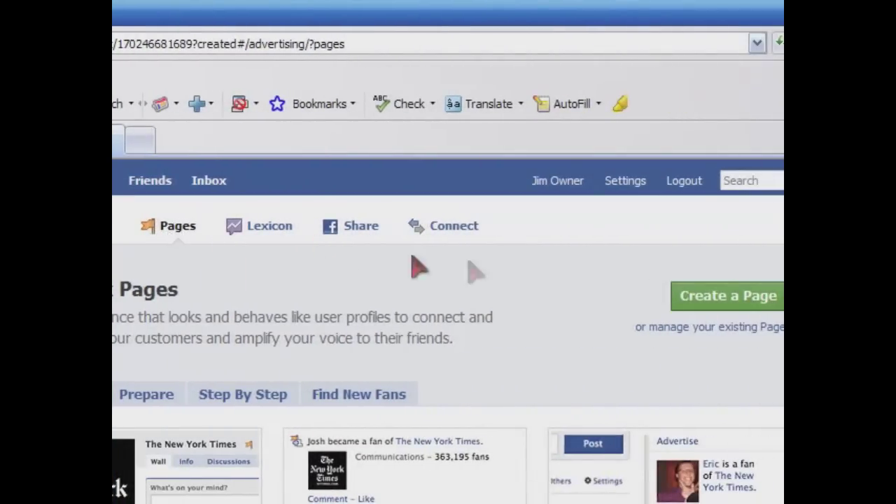
click(721, 295)
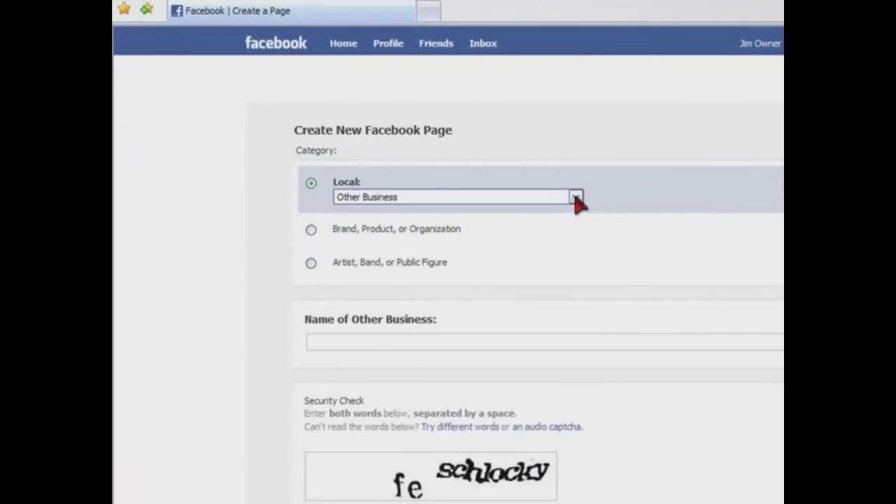
Choose Restaurant as the Local category and enter 'Your Restaurant' as its name.
click(620, 325)
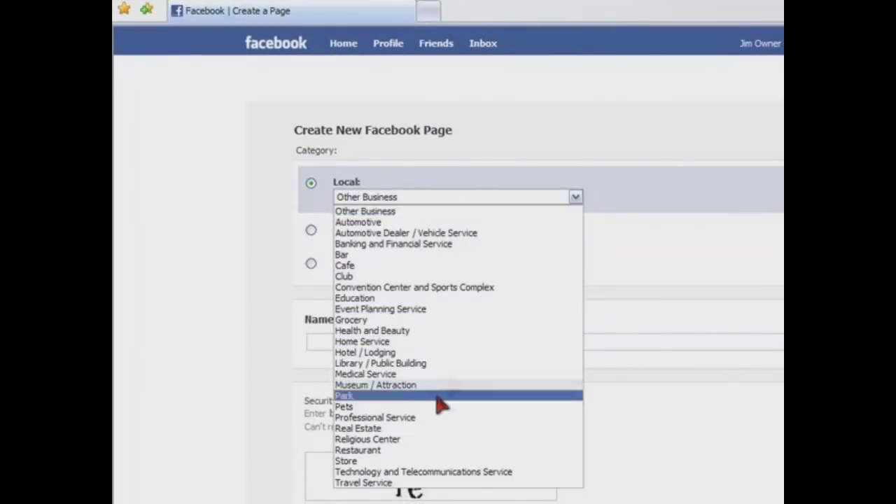
click(410, 452)
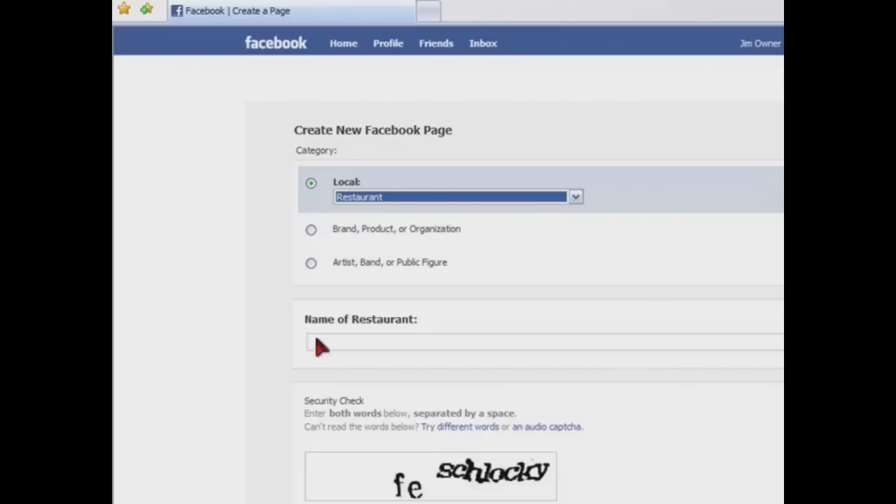
click(316, 343)
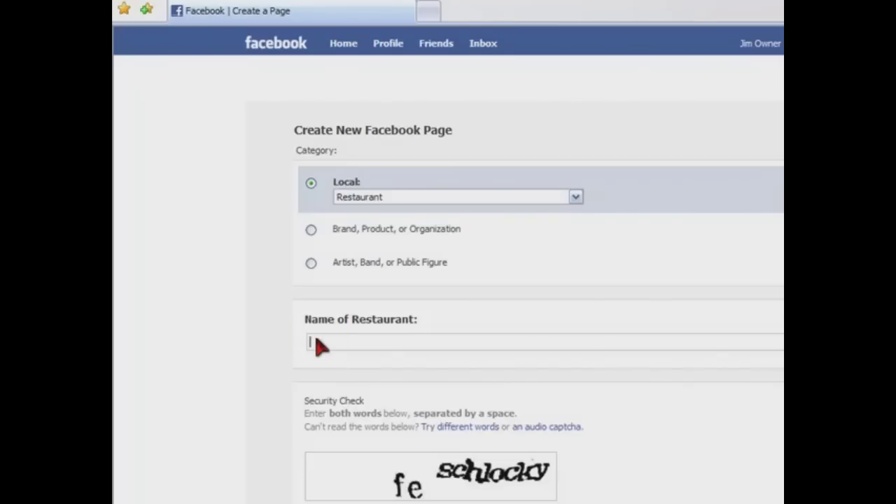
text(Your Resta)
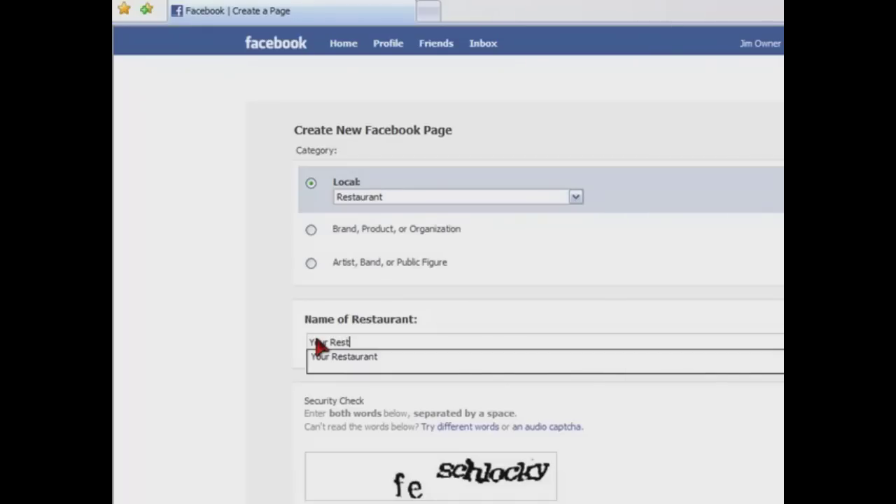
text(urant)
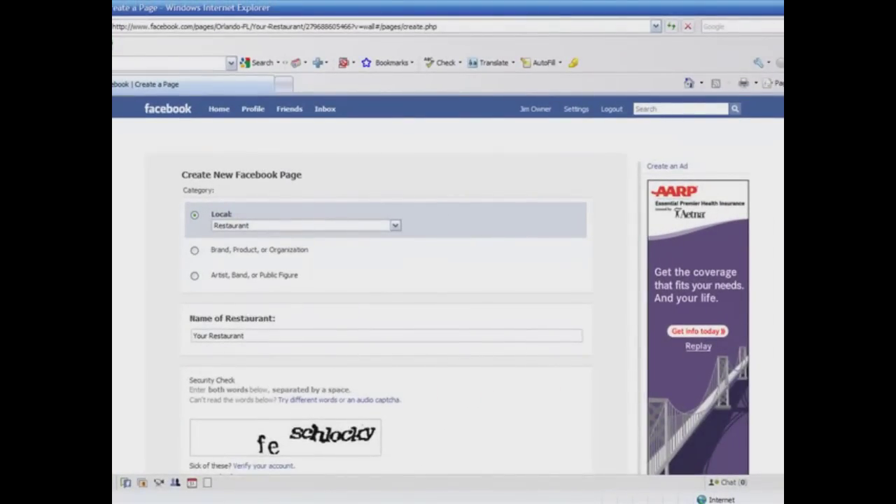
scroll(530, 393, down, 3)
Get a new security check image, sign with the owner's name, and create the Page.
scroll(385, 294, down, 3)
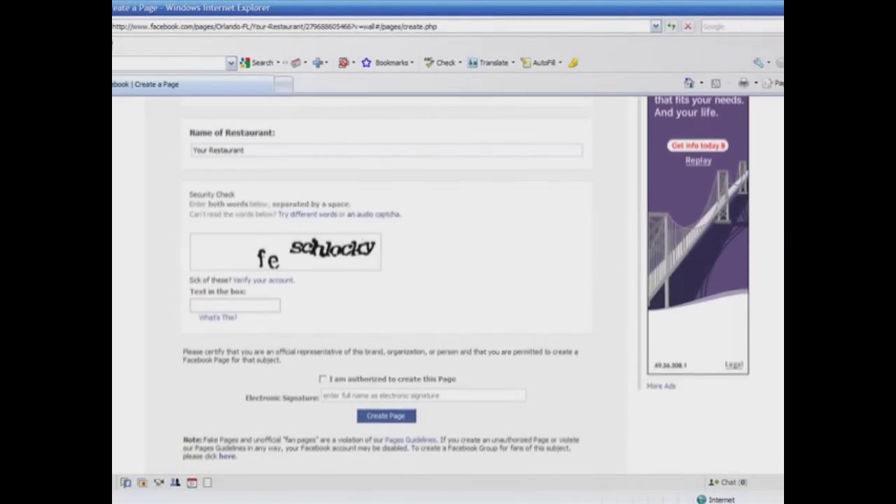
scroll(466, 278, down, 1)
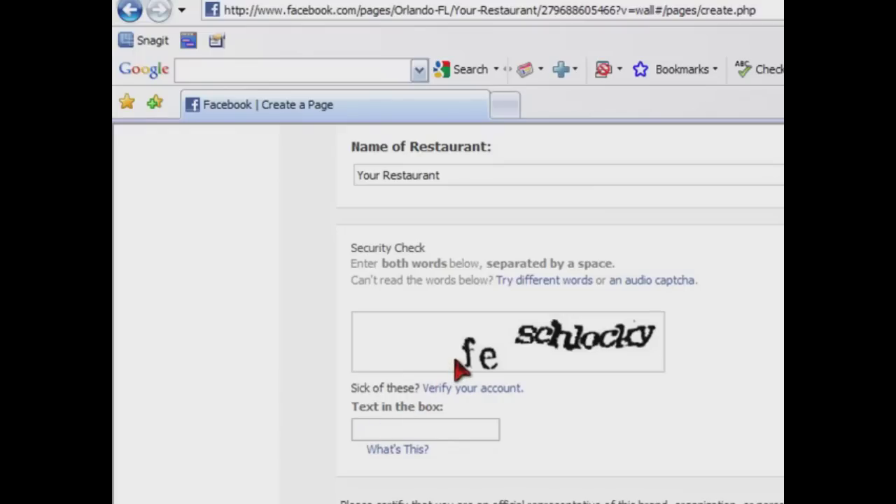
click(534, 288)
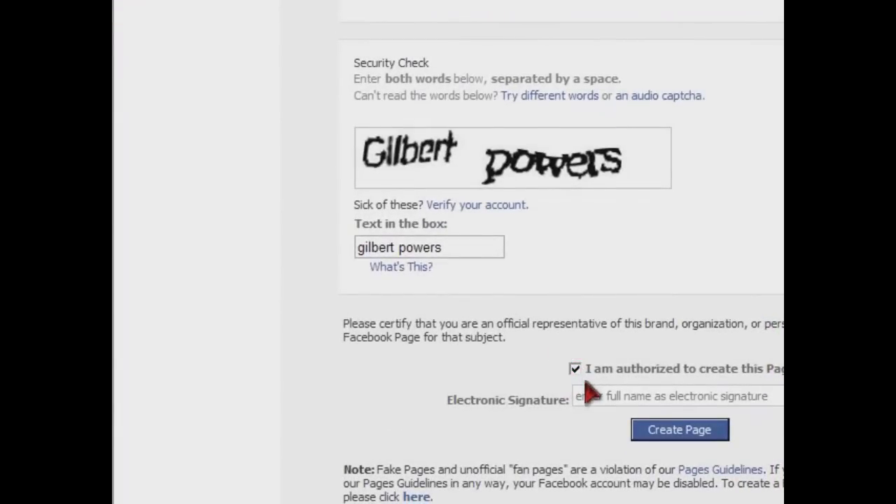
click(592, 399)
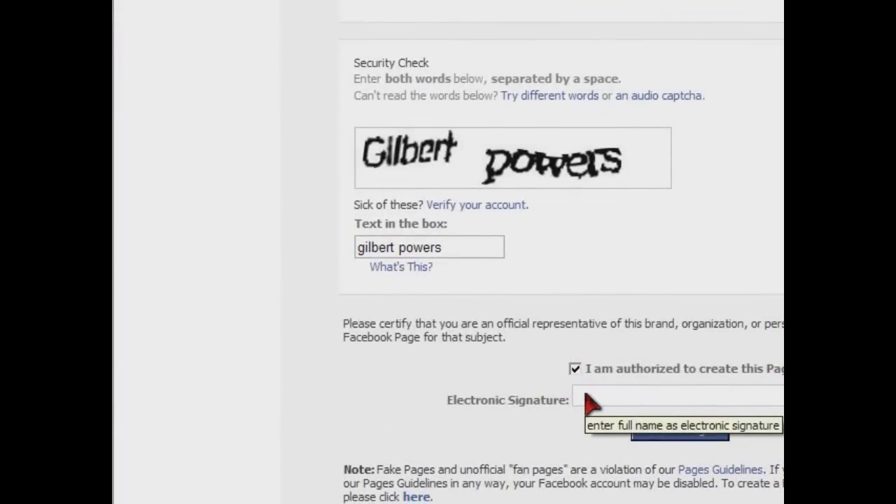
text(Jim)
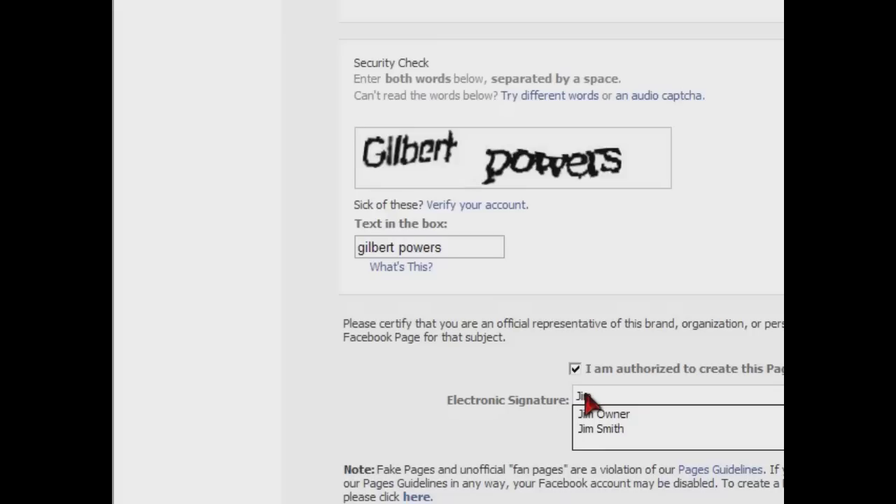
text( Owner)
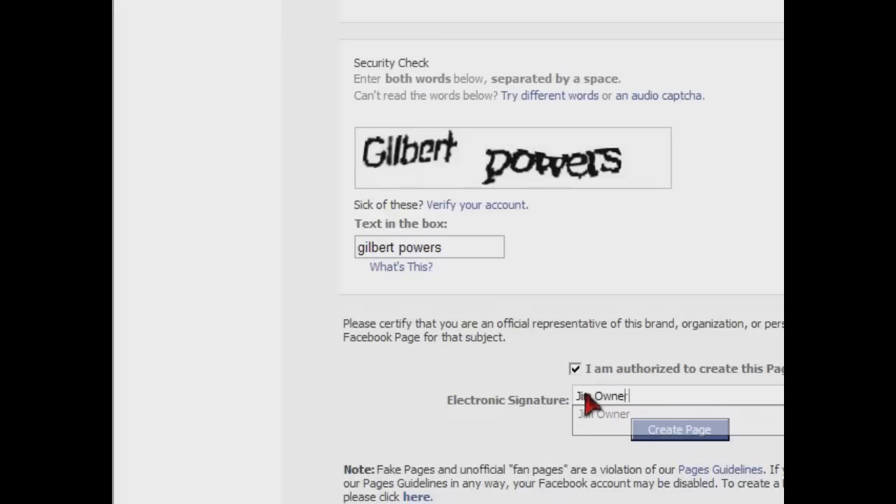
click(672, 431)
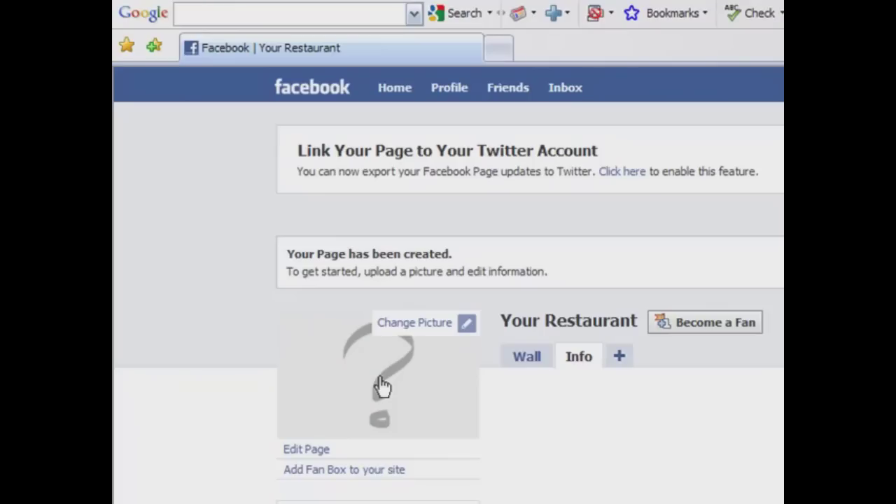
Open the profile pictures album and browse for a new profile image to upload.
click(382, 385)
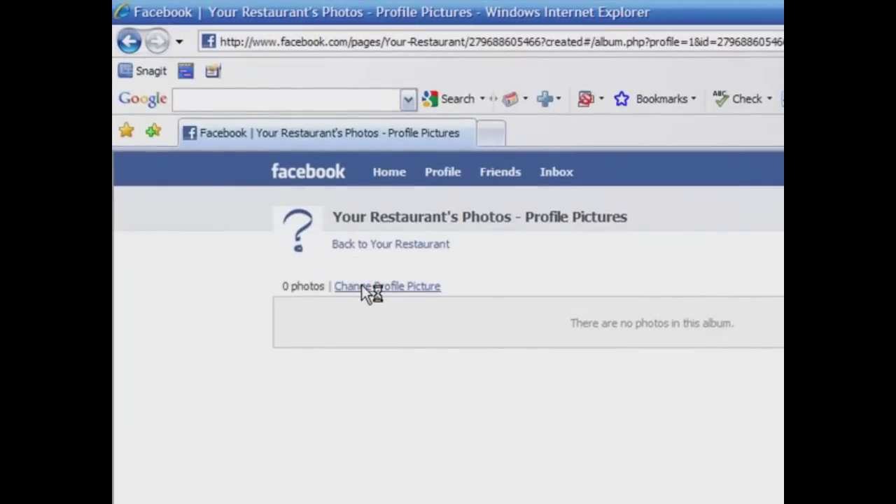
click(222, 197)
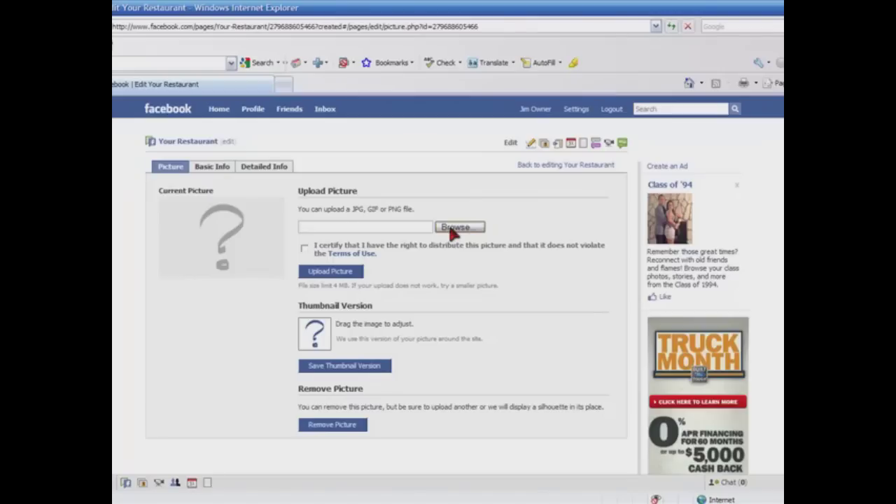
click(453, 233)
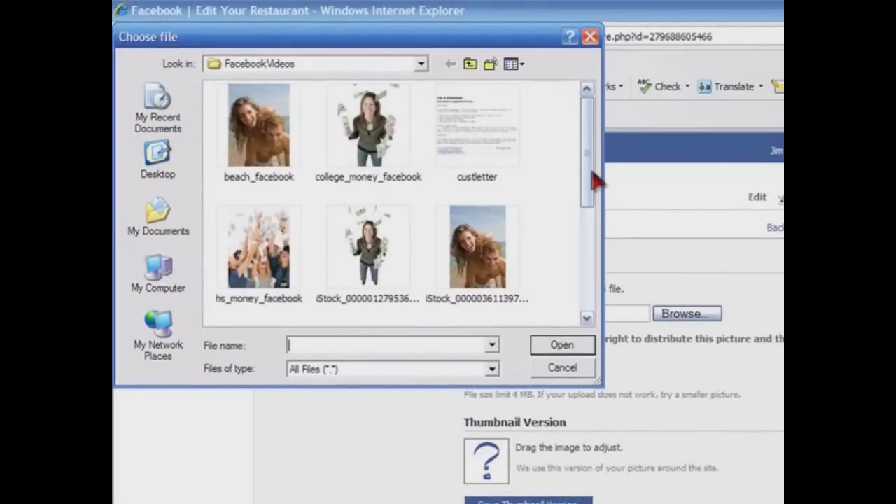
Upload your_restaurant_new as the profile picture, certifying the right to publish it.
drag(592, 178, 592, 280)
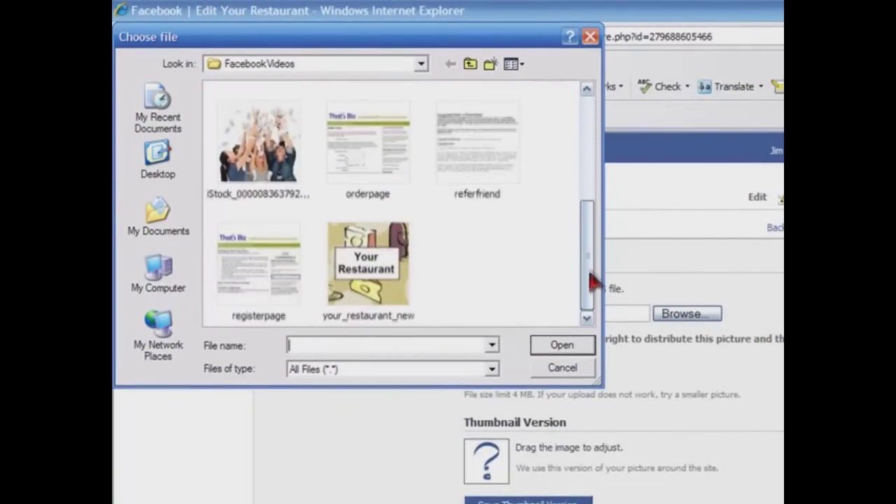
double_click(369, 278)
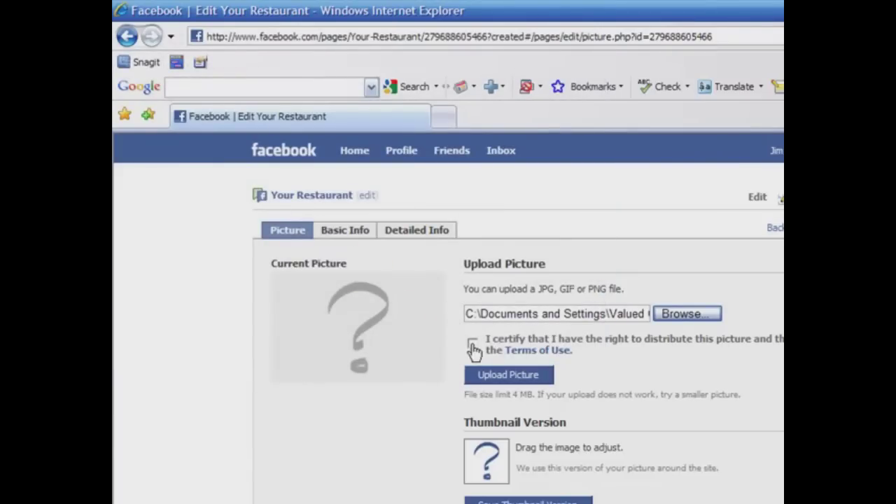
click(472, 343)
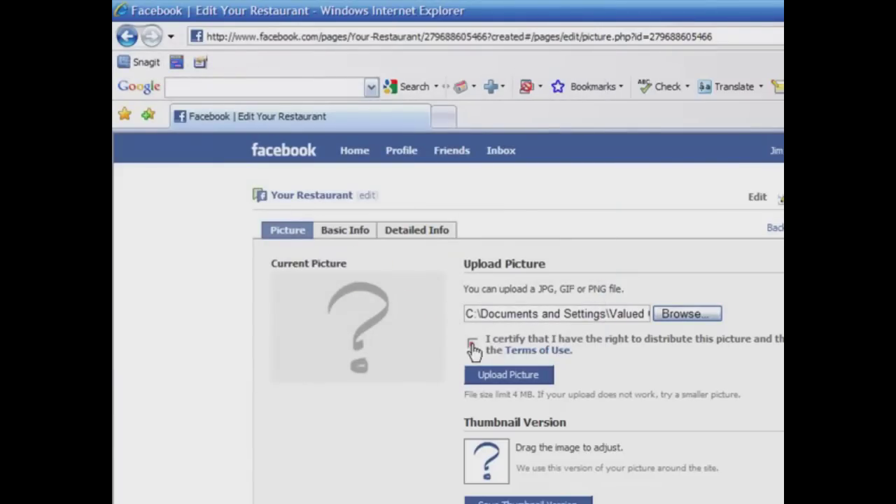
click(487, 376)
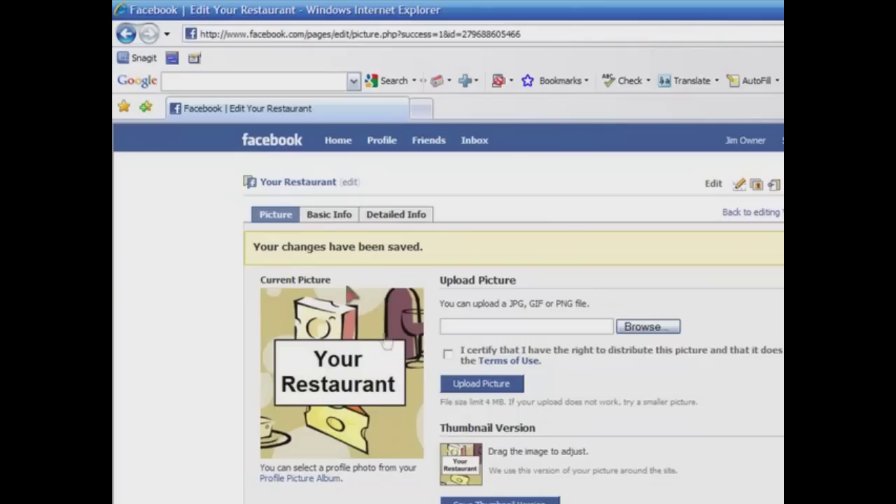
click(319, 217)
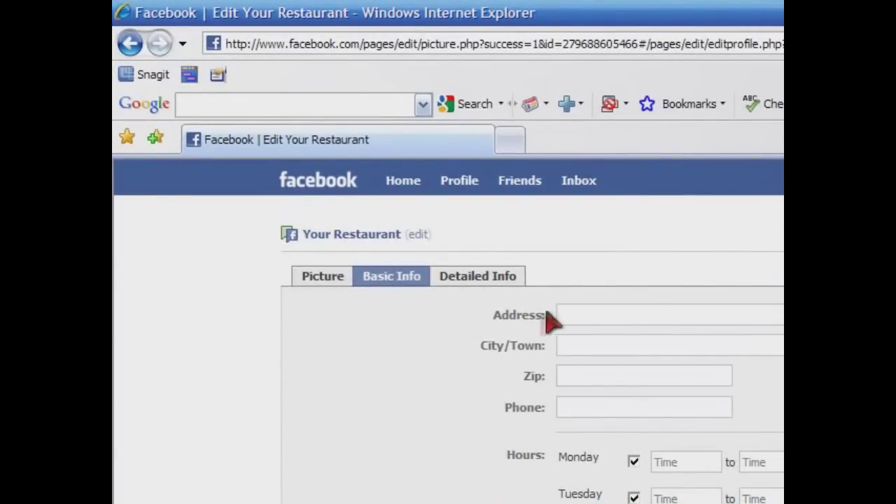
Fill in the restaurant's street address, city, zip code and phone number.
click(566, 315)
text(123 Main St)
click(573, 349)
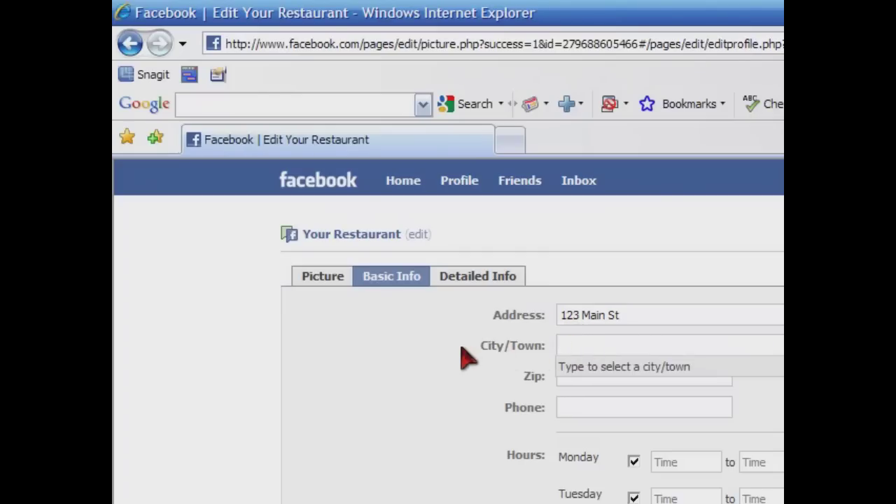
text(O)
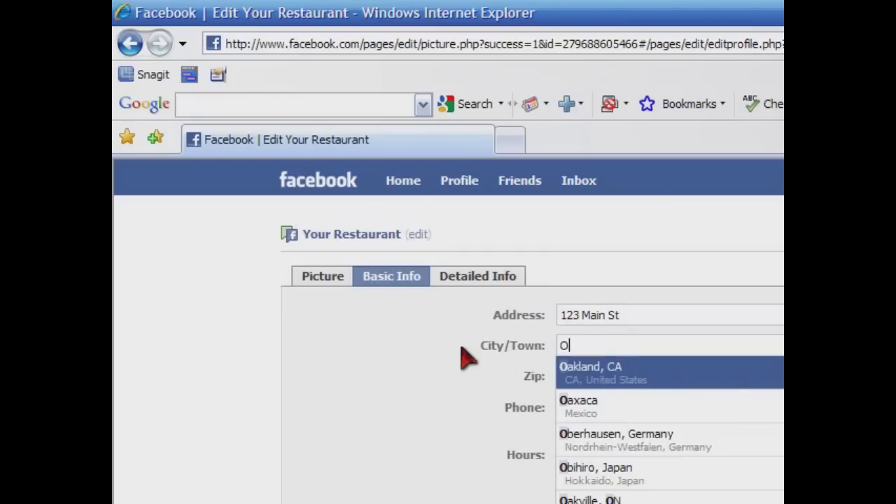
text(rl)
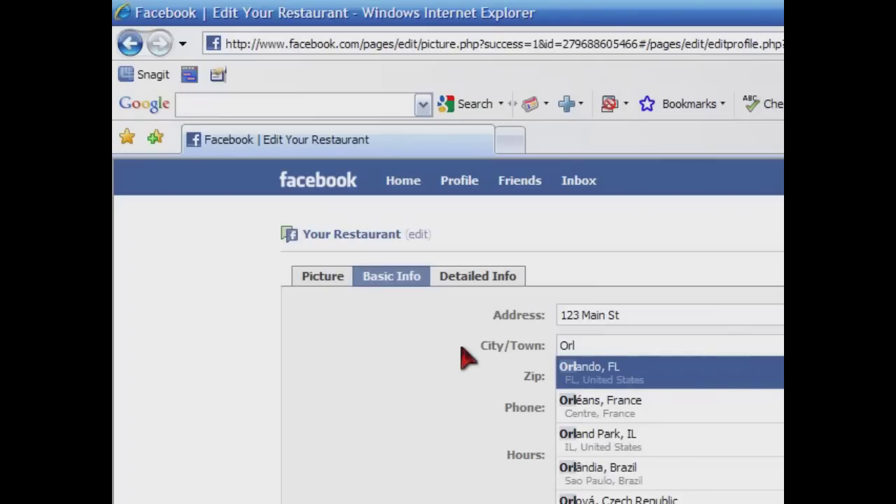
click(577, 378)
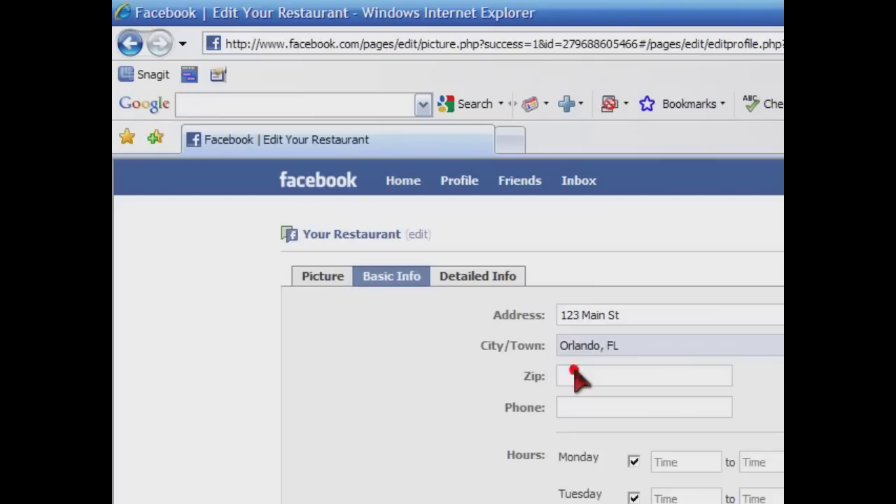
click(572, 376)
text(32817)
click(564, 410)
text(407-555-5555)
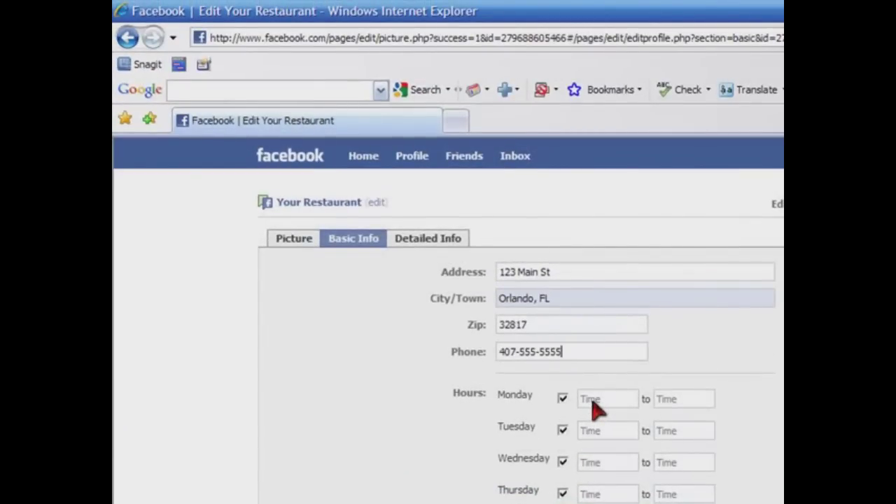
Set opening hours 10:00 am to 10:00 pm, mark Sunday closed, and save.
click(592, 405)
text(10)
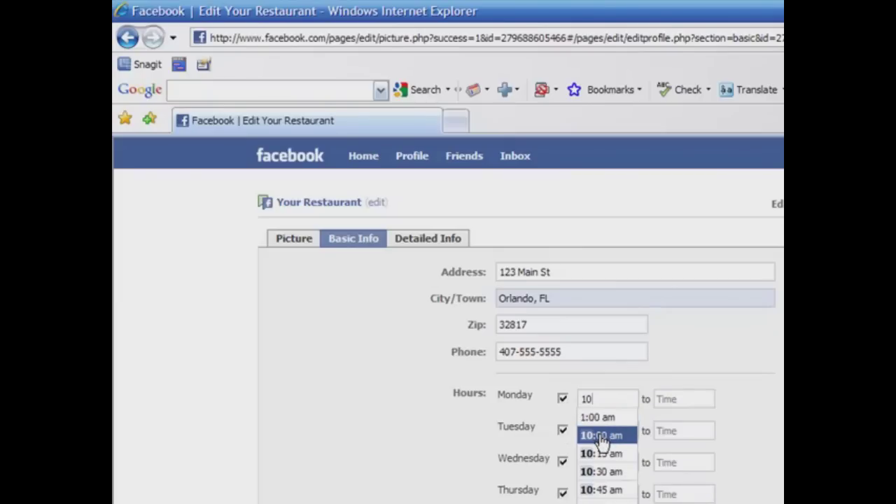
click(602, 437)
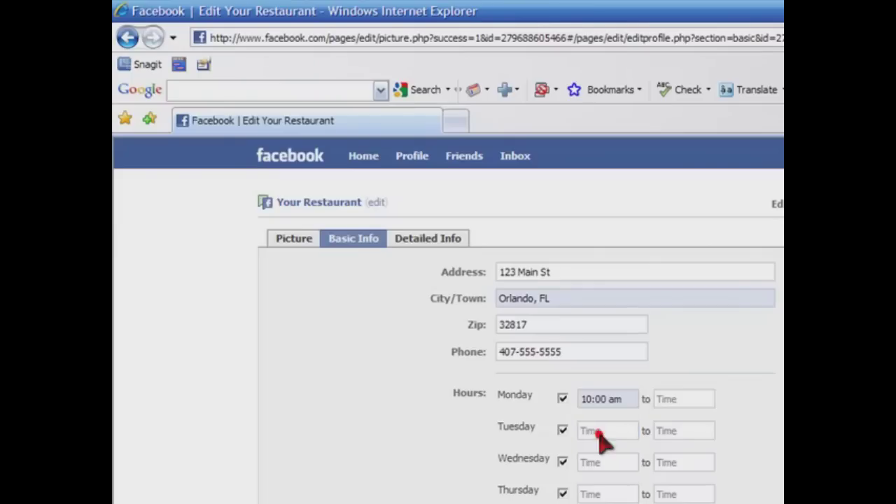
click(677, 400)
text(10)
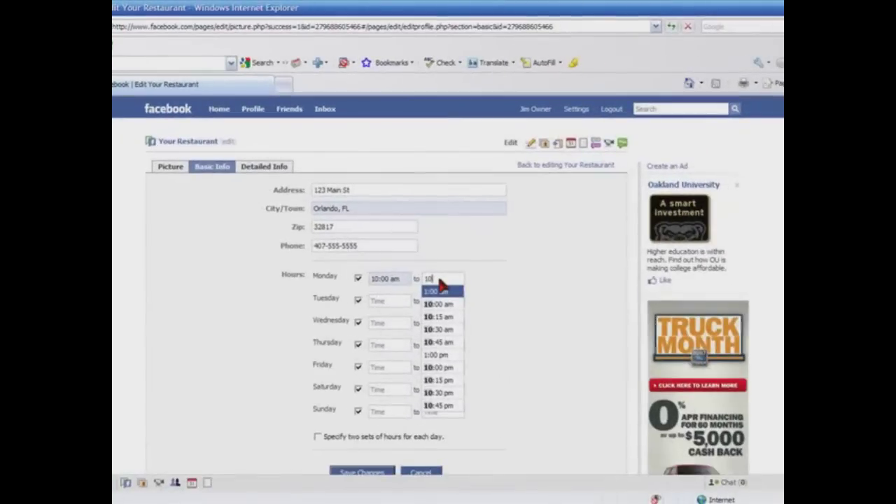
click(436, 367)
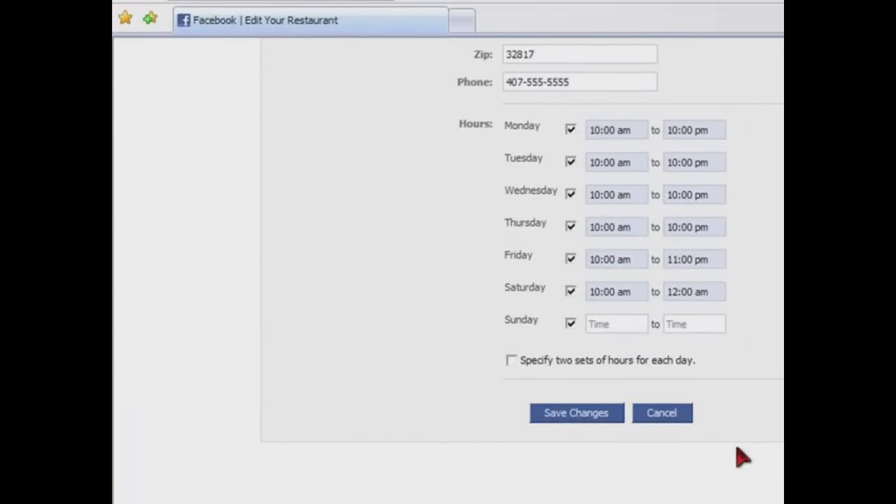
click(570, 326)
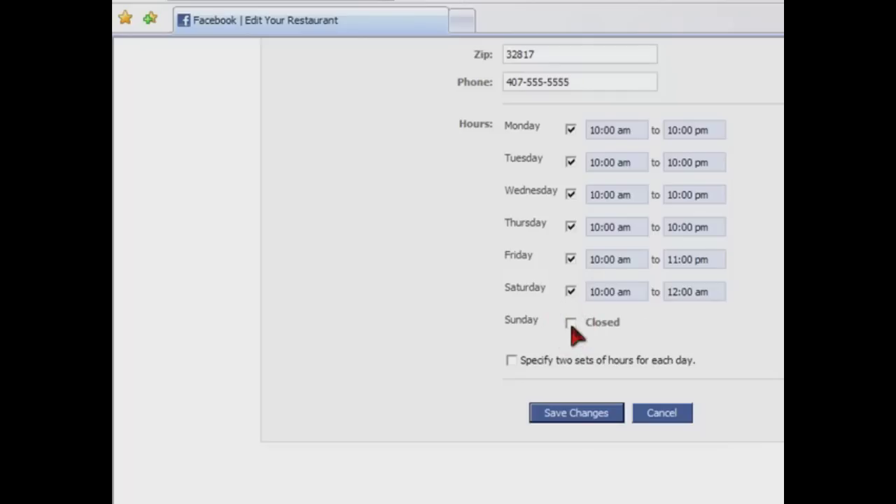
click(575, 413)
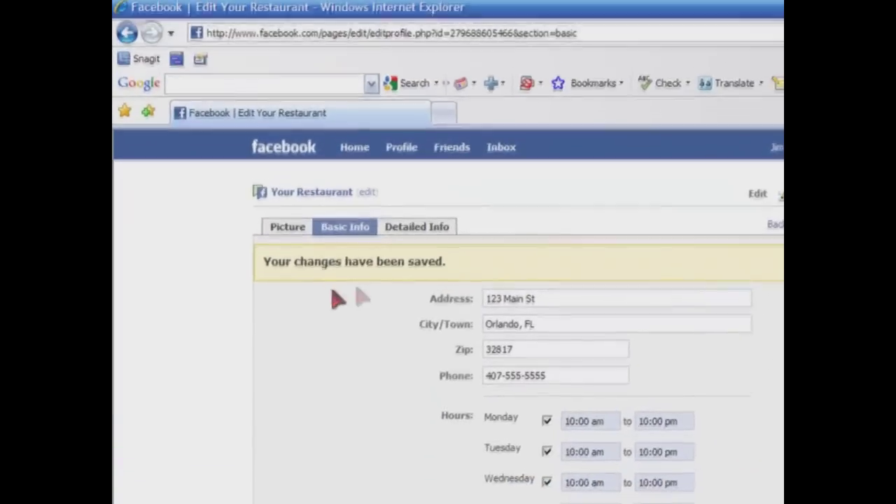
click(413, 231)
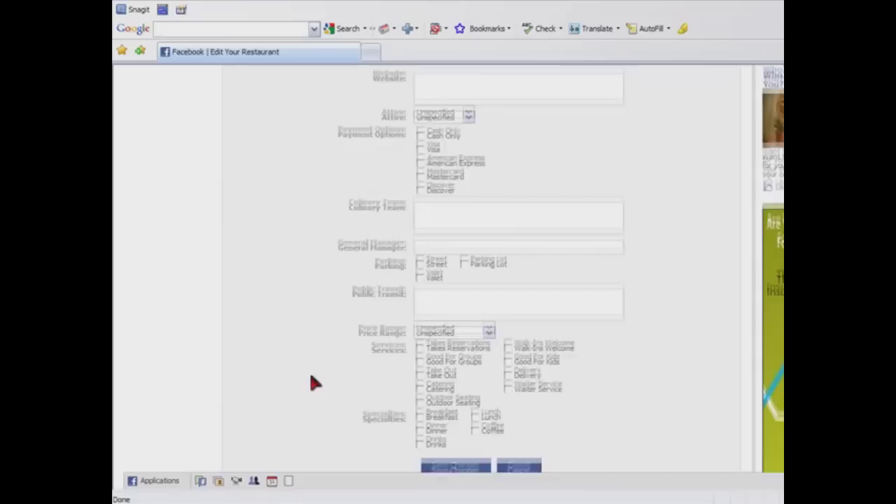
Choose Casual attire, accept Visa, American Express, Mastercard and Discover, and tick Parking Lot.
scroll(312, 381, down, 2)
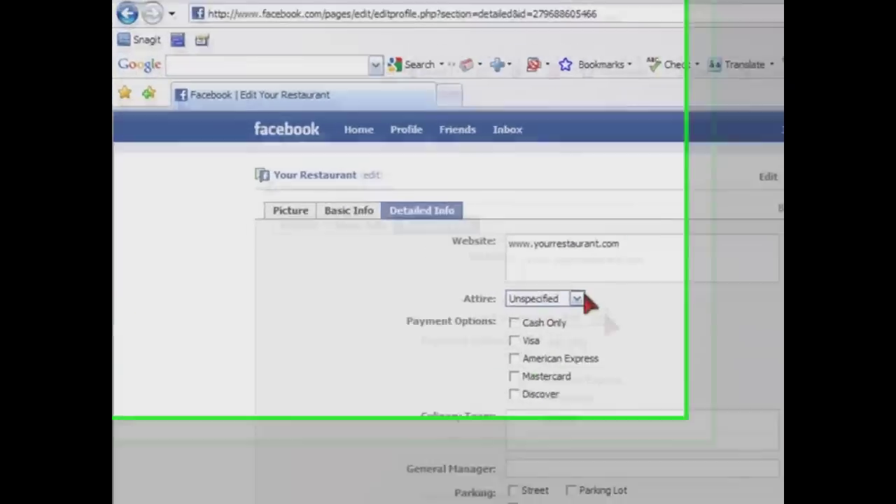
click(468, 207)
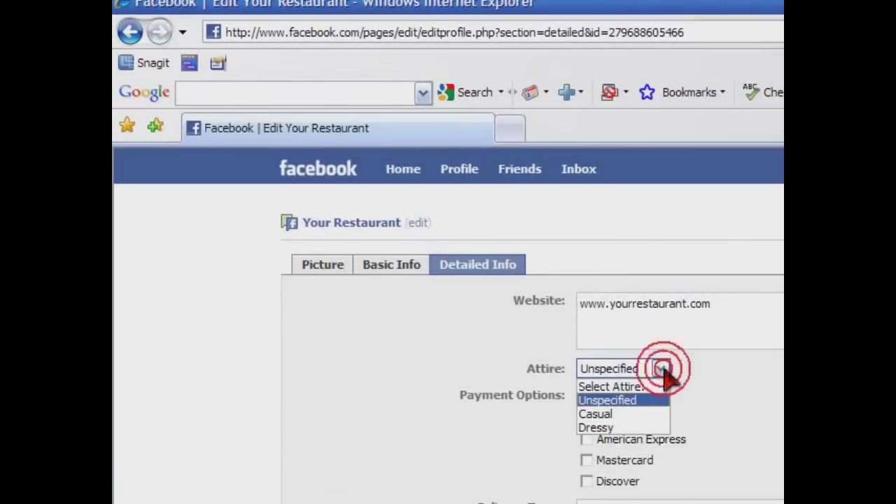
click(622, 414)
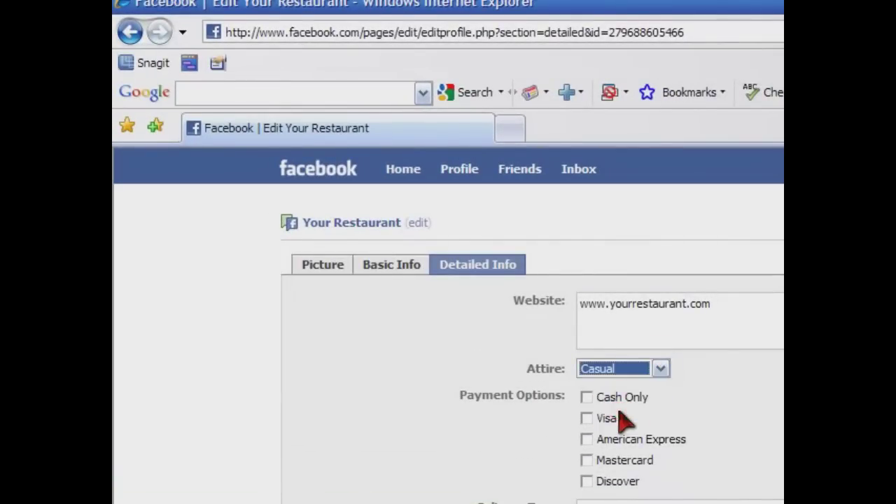
click(585, 418)
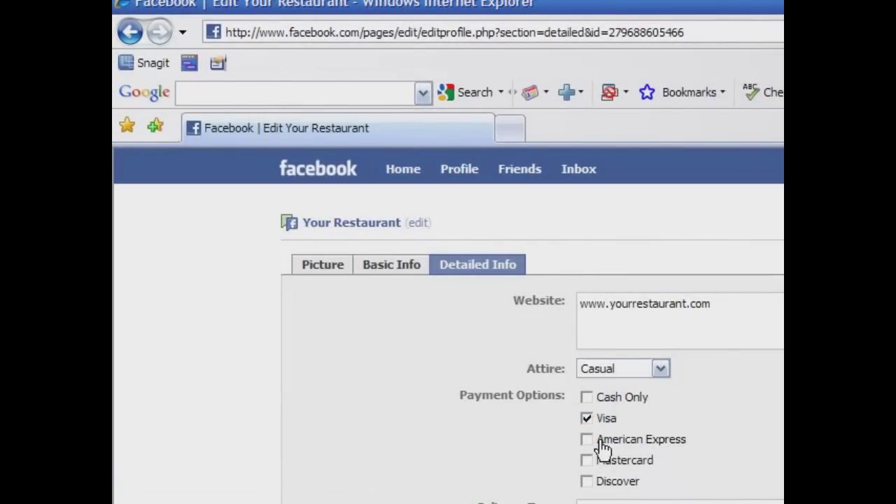
click(586, 439)
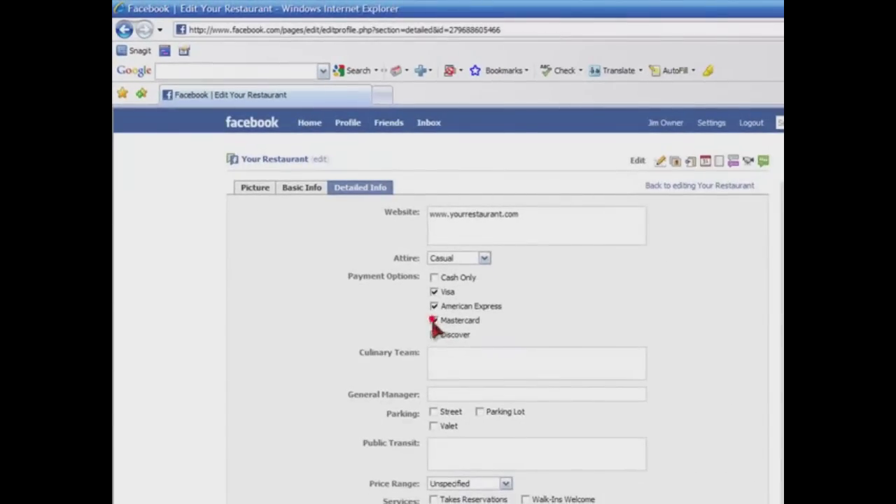
click(446, 331)
click(445, 345)
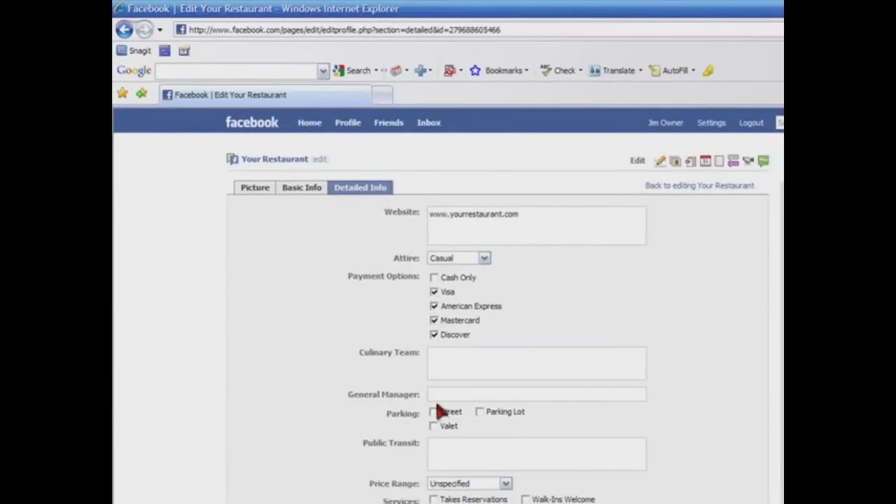
click(480, 411)
scroll(716, 378, down, 5)
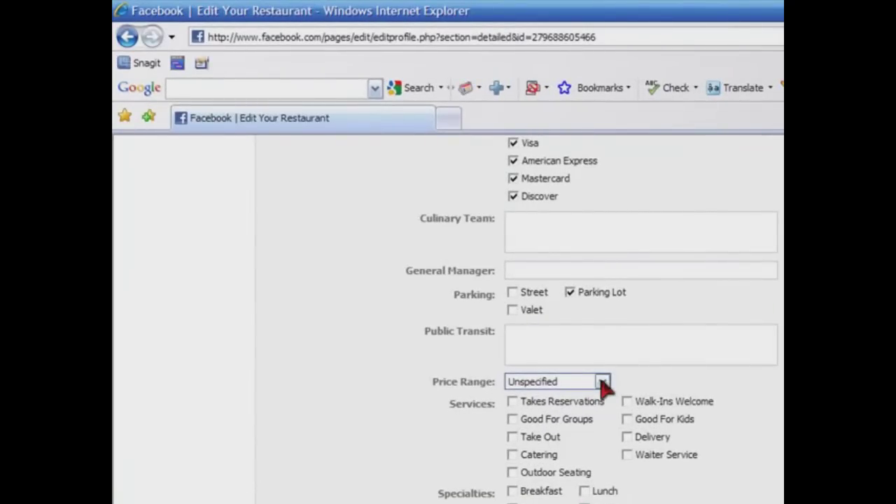
Set price range to $ (0-10) and offer Take Out, Catering, Outdoor Seating and Delivery.
click(602, 383)
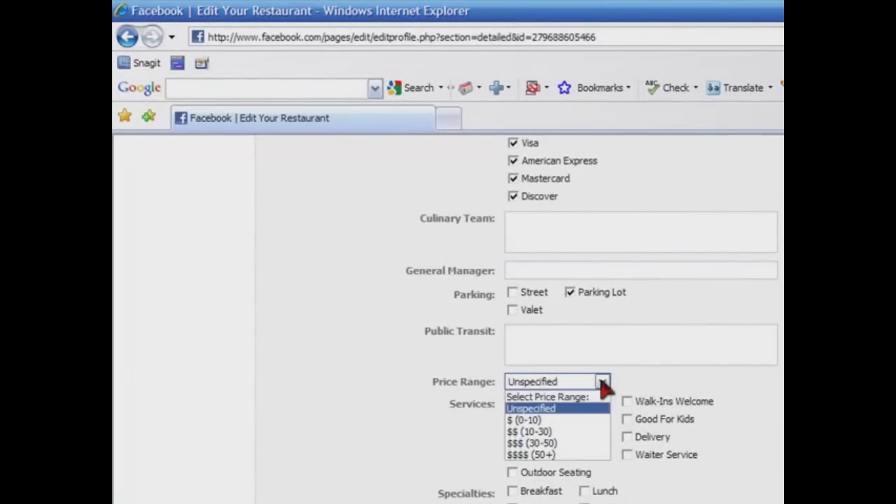
click(571, 421)
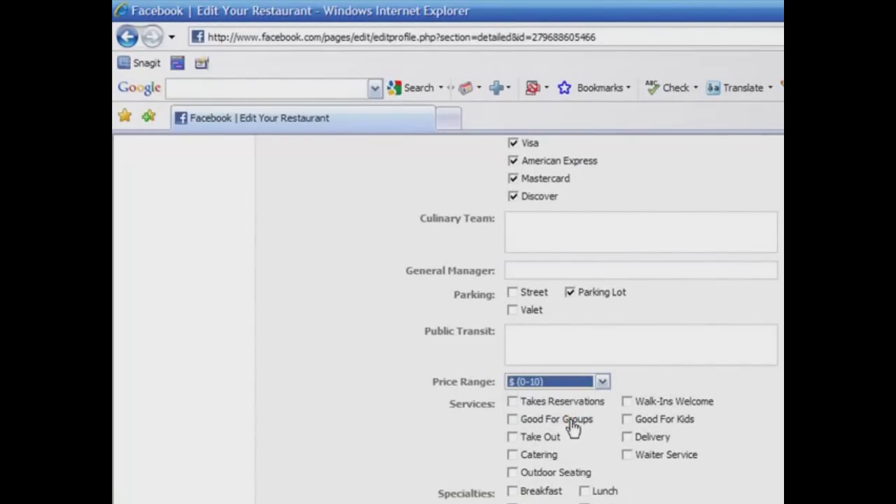
click(512, 436)
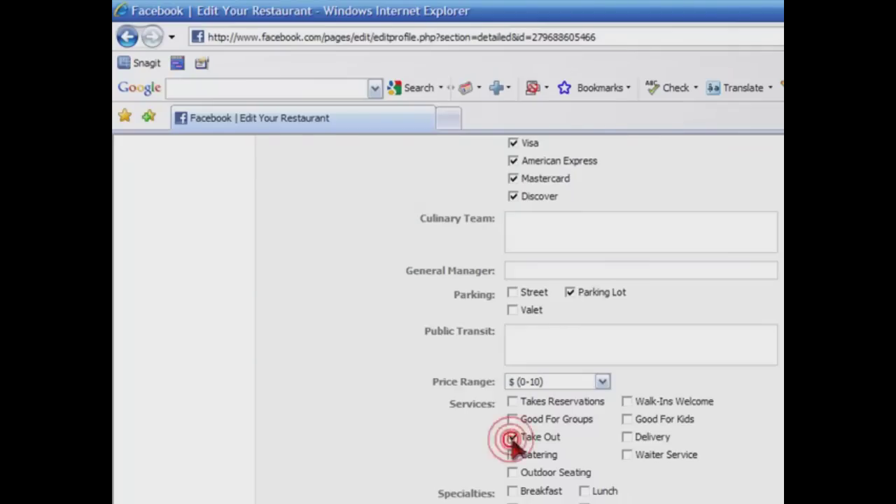
click(512, 455)
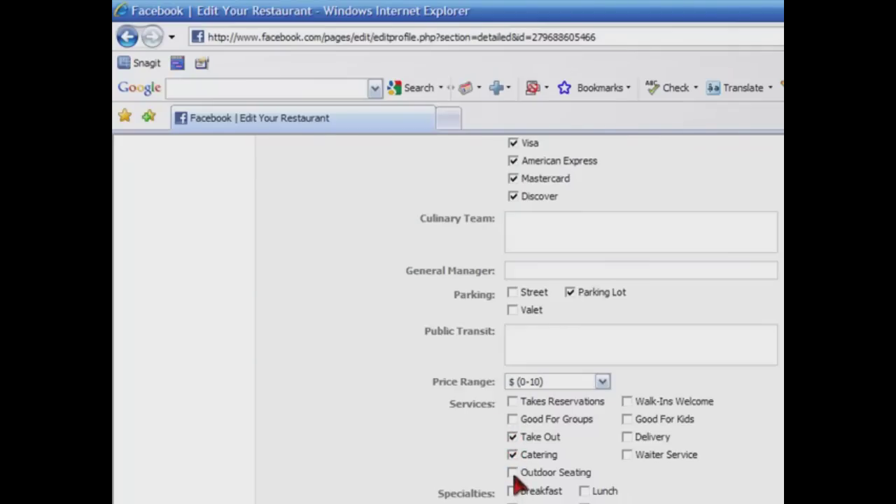
click(512, 472)
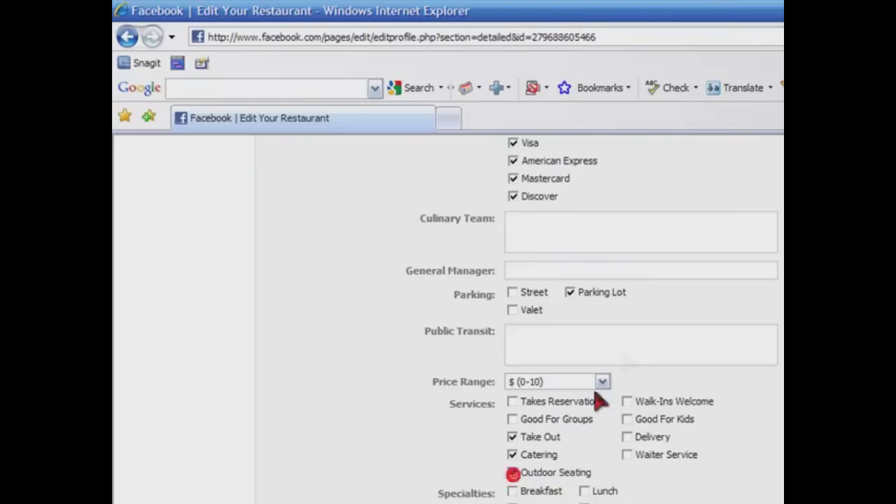
click(628, 438)
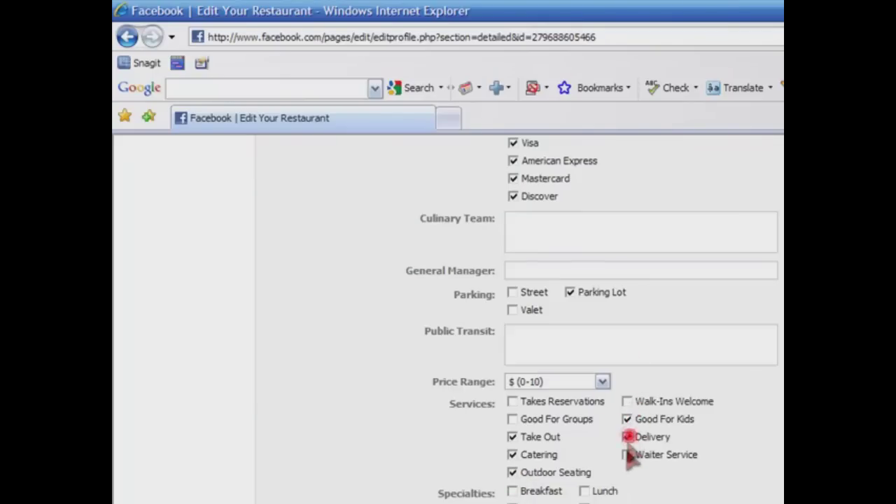
Add Lunch and Dinner as specialties and save the detailed info.
scroll(541, 495, down, 2)
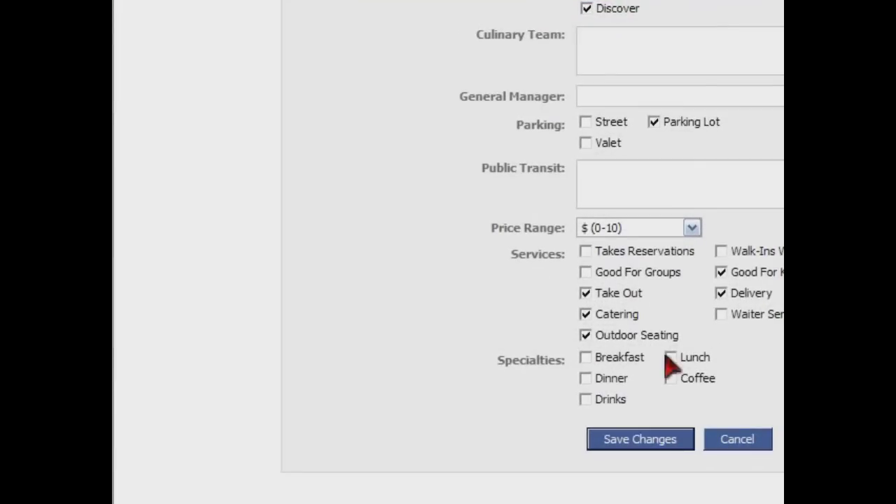
click(670, 357)
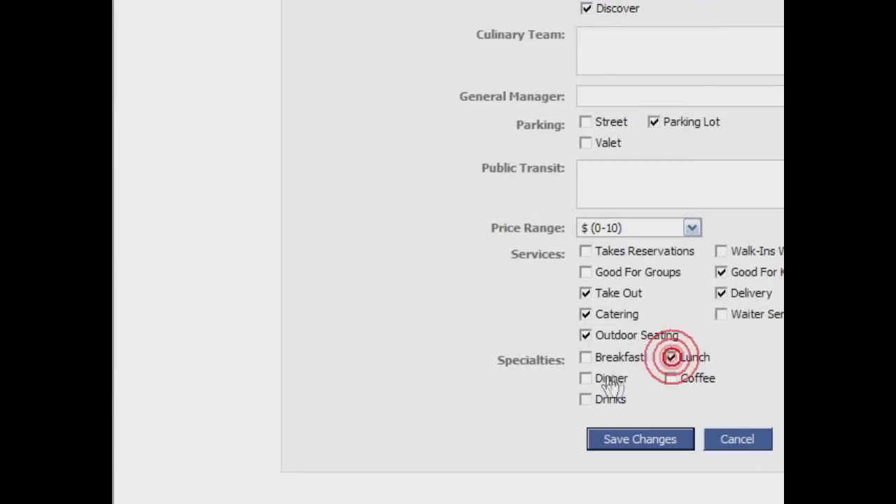
click(585, 378)
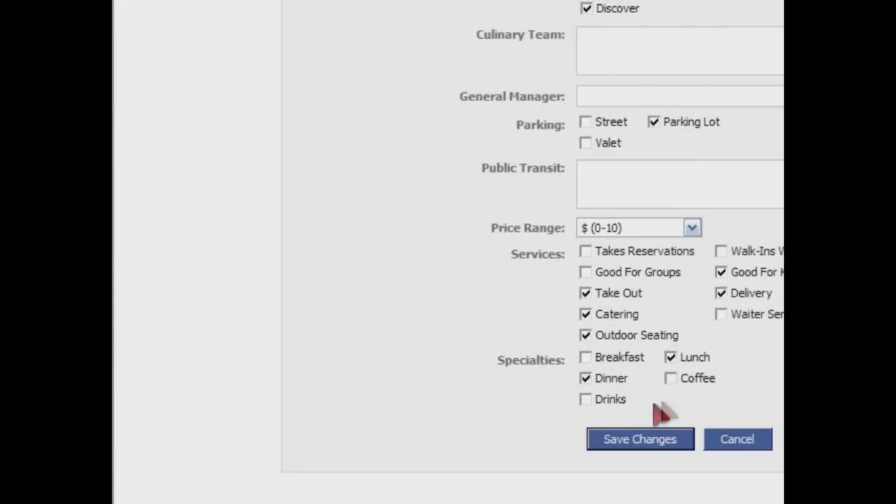
click(620, 441)
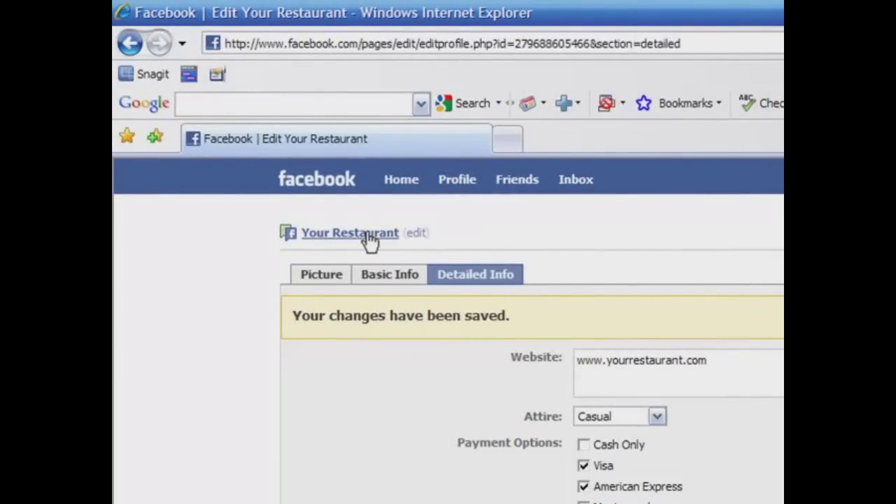
Open the Your Restaurant Page's Wall from the link above the edit tabs.
click(366, 235)
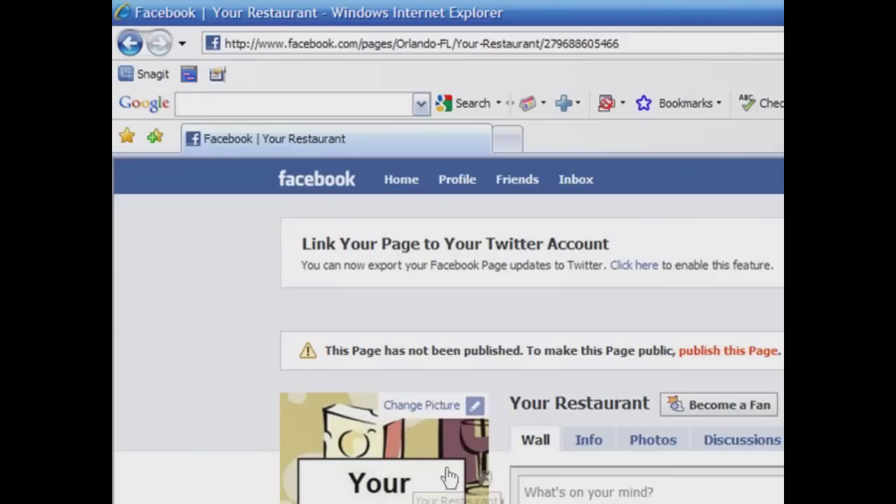
click(586, 440)
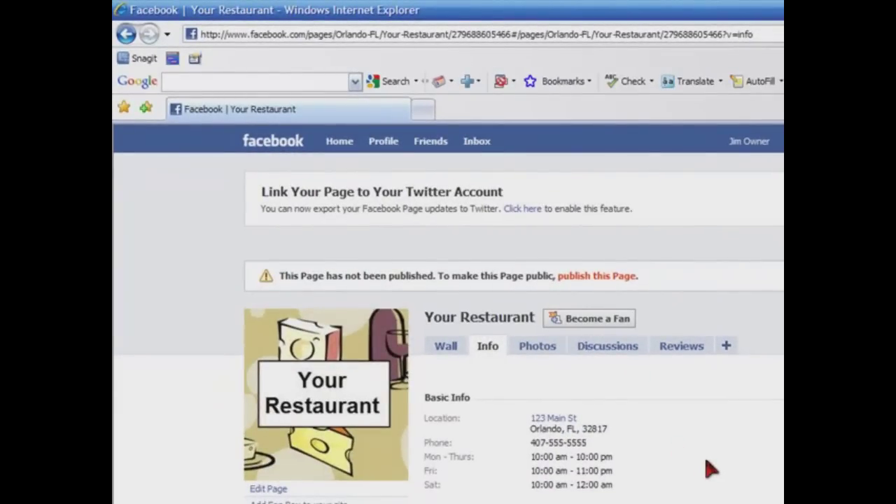
scroll(710, 468, down, 3)
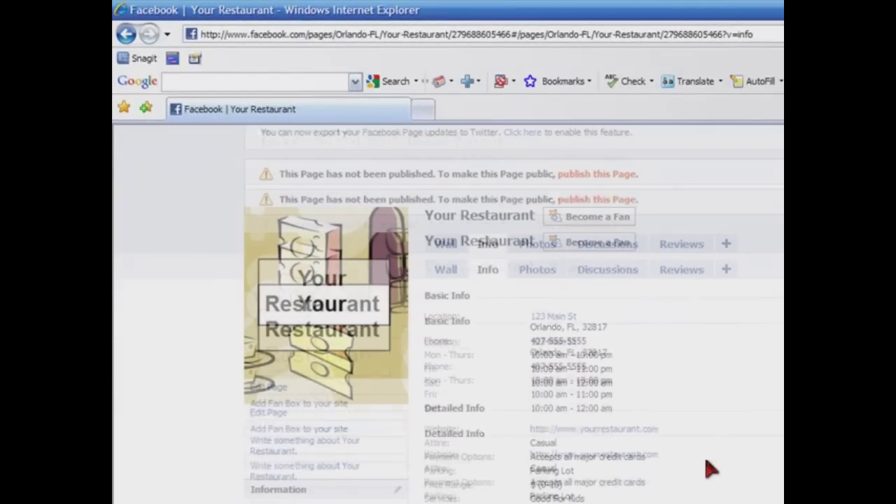
scroll(710, 469, down, 2)
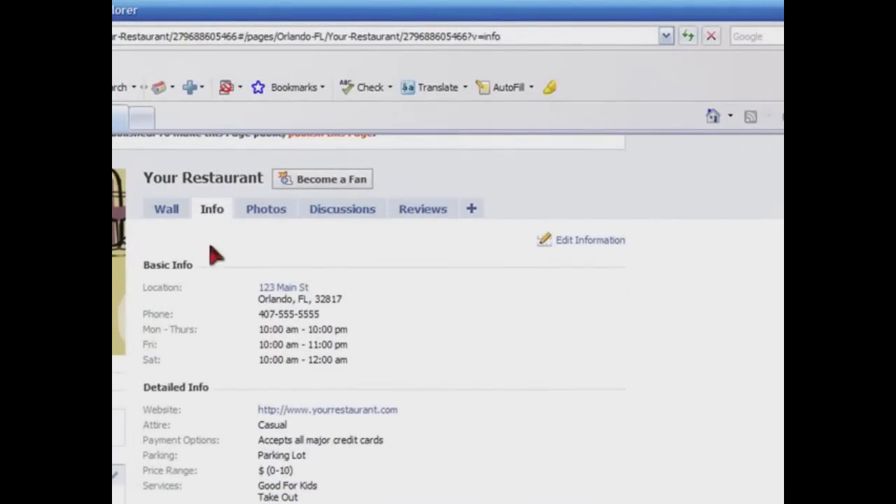
click(168, 212)
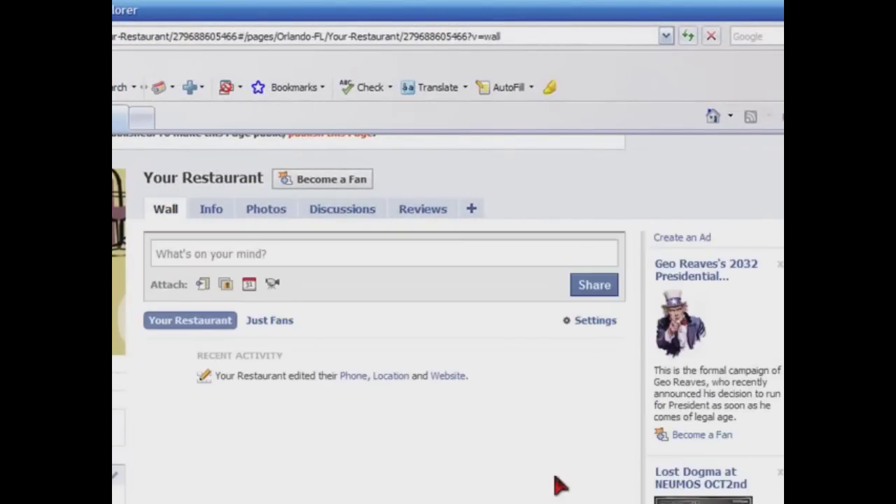
scroll(560, 485, up, 3)
scroll(560, 484, up, 2)
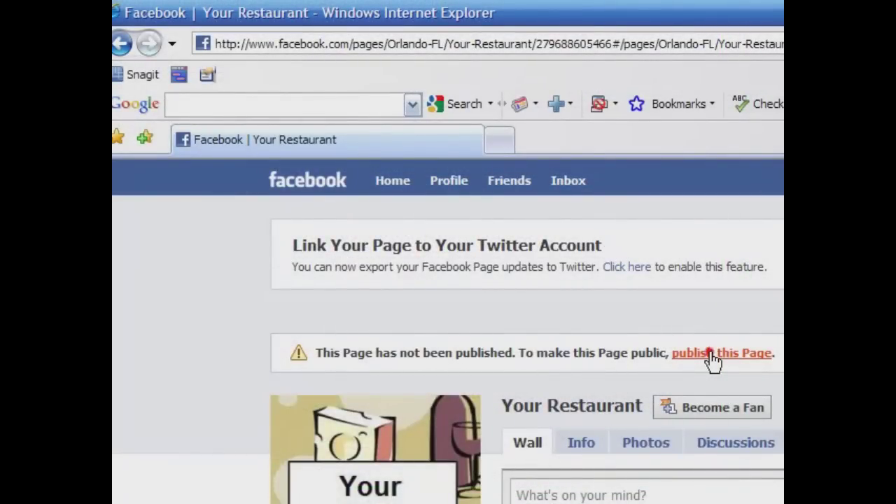
click(711, 354)
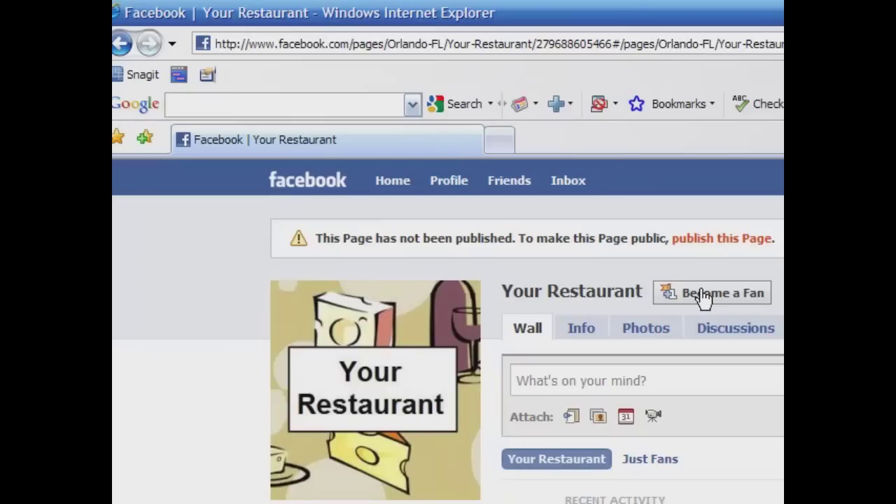
Become a fan of the Your Restaurant page, then return to the Facebook home page.
click(702, 297)
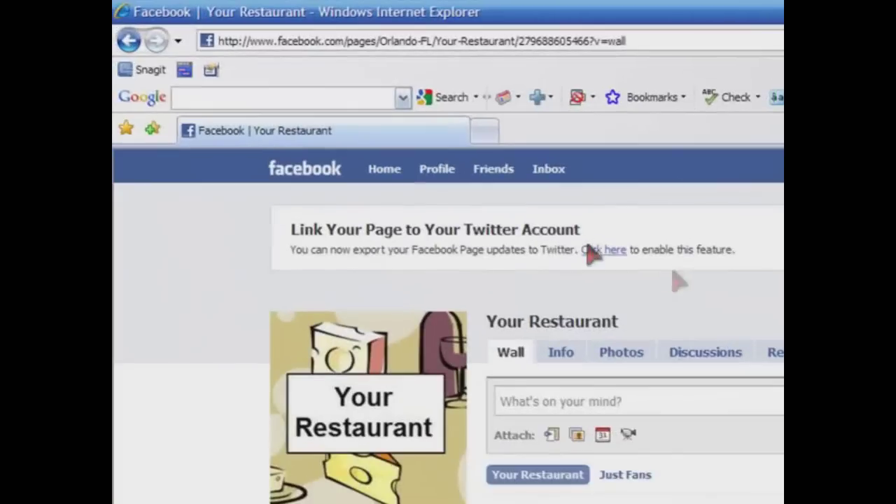
click(390, 169)
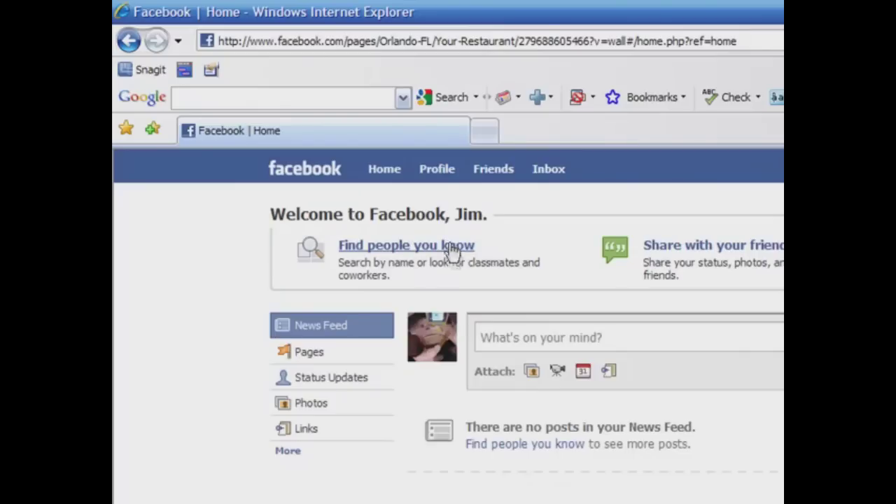
Go to your own profile to see the Your Restaurant fan activity.
click(433, 171)
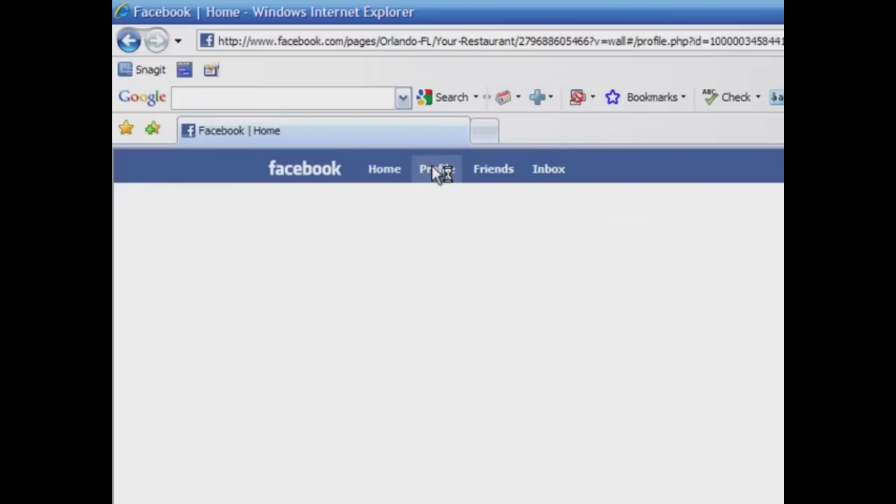